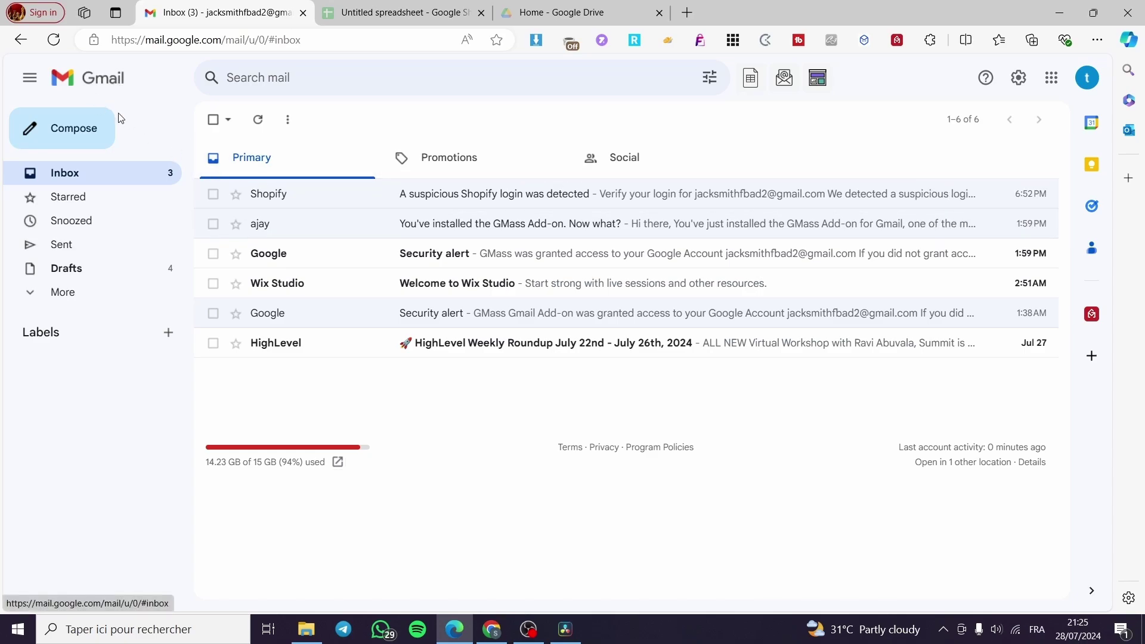
Step: Review the Name, Email and Attachment columns and Drive files, leaving the spreadsheet name unchanged, then return to Gmail
{"action": "left_click", "coordinate": [376, 6]}
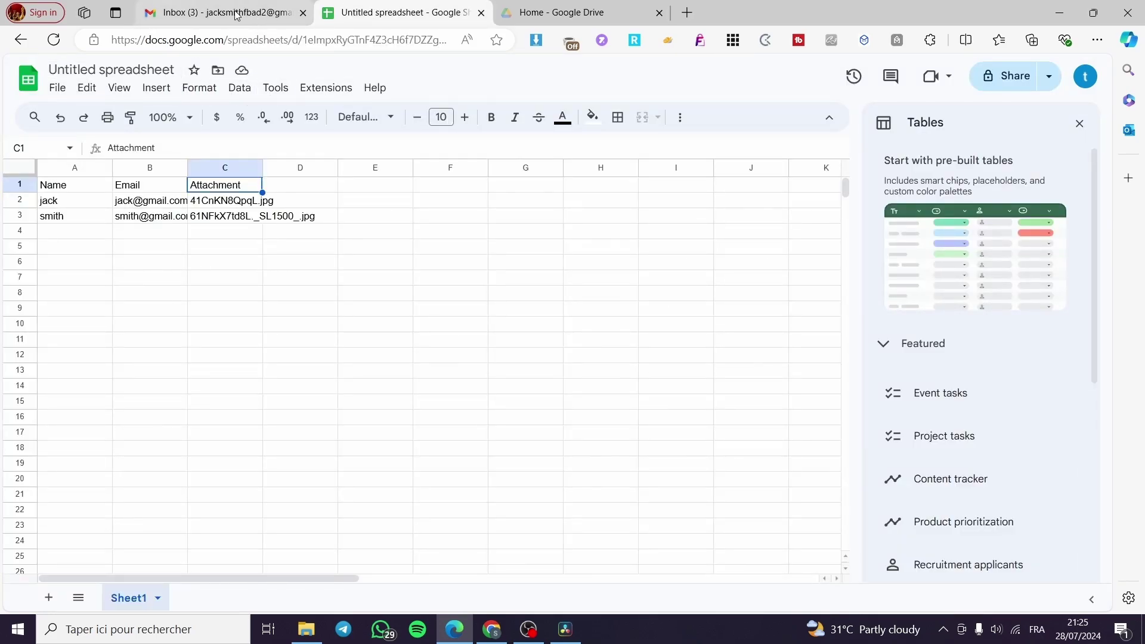
{"action": "left_click", "coordinate": [583, 6]}
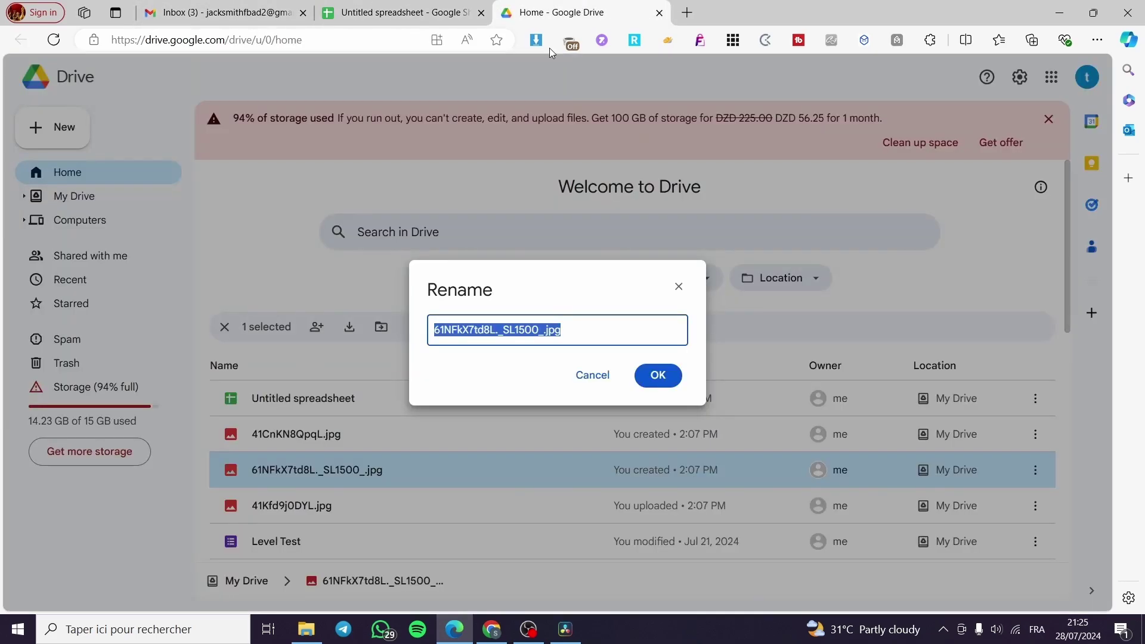
{"action": "left_click", "coordinate": [679, 286]}
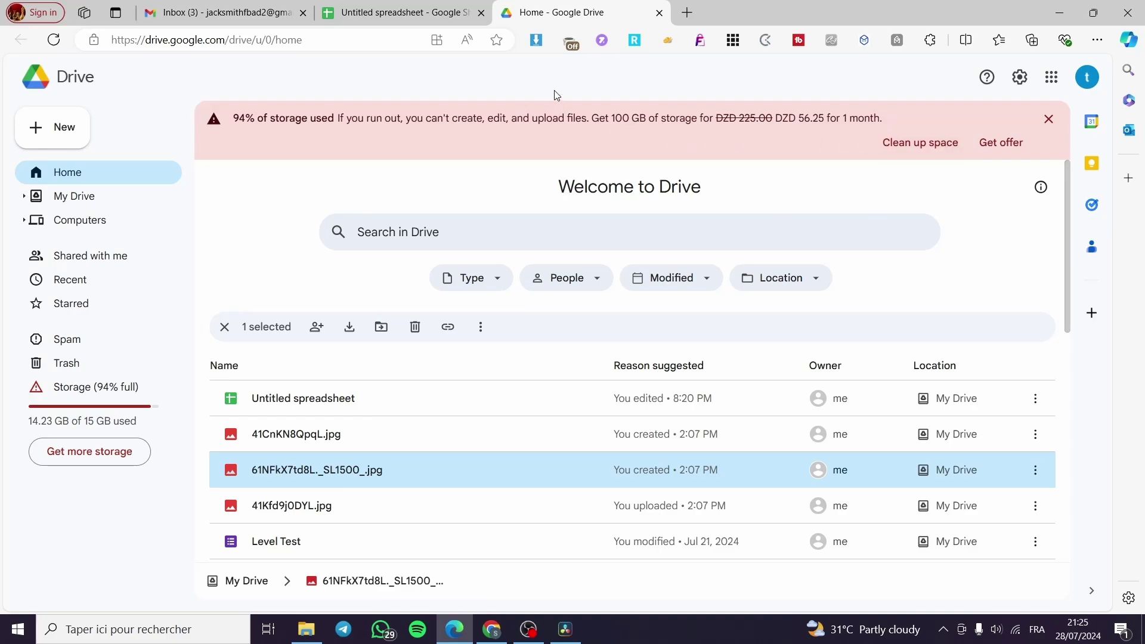
{"action": "left_click", "coordinate": [272, 7]}
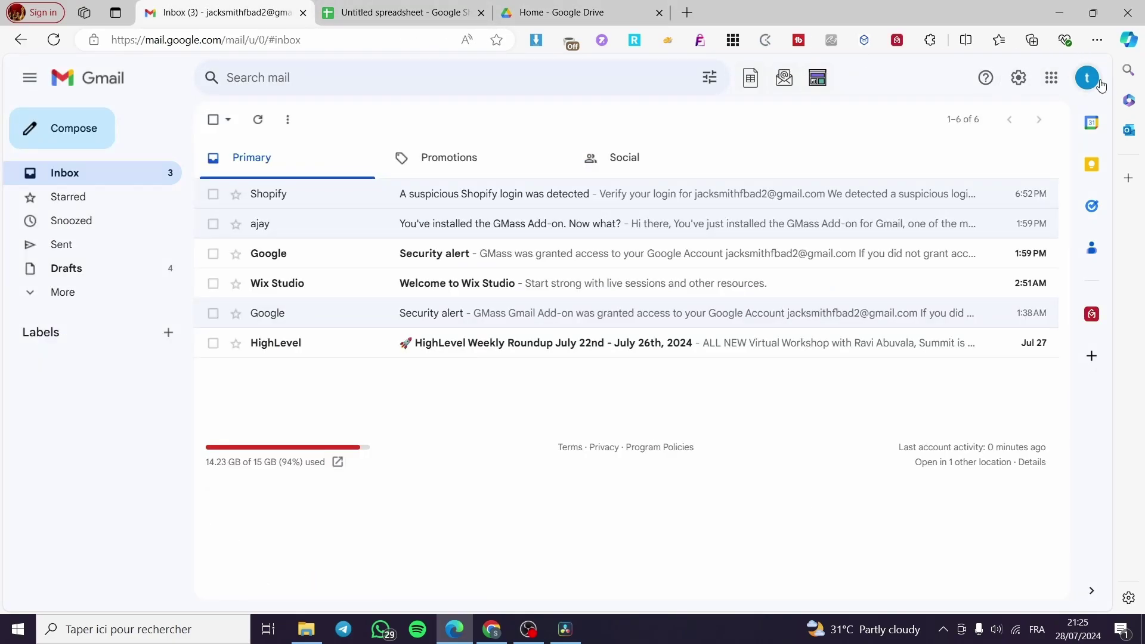
{"action": "left_click", "coordinate": [406, 11]}
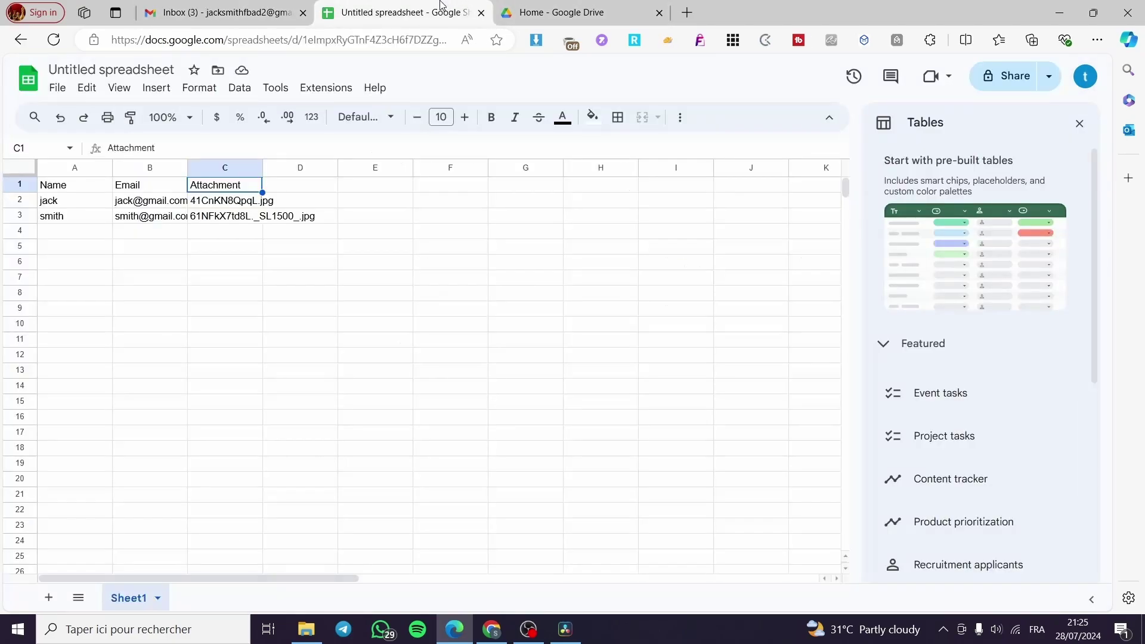
{"action": "left_click", "coordinate": [578, 7]}
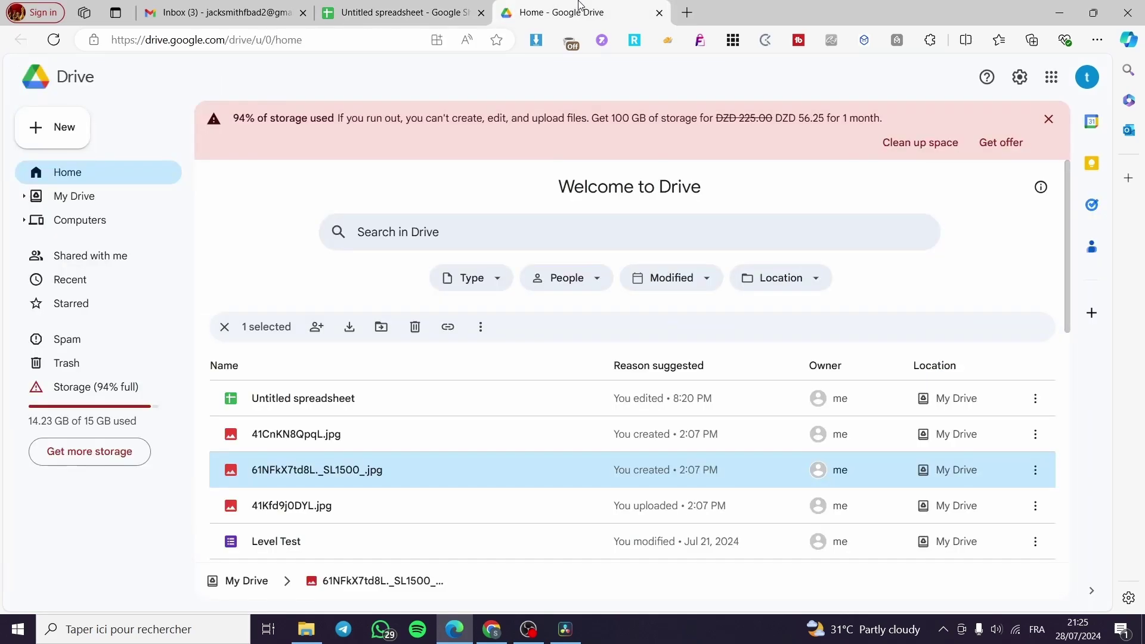
{"action": "left_click", "coordinate": [149, 7]}
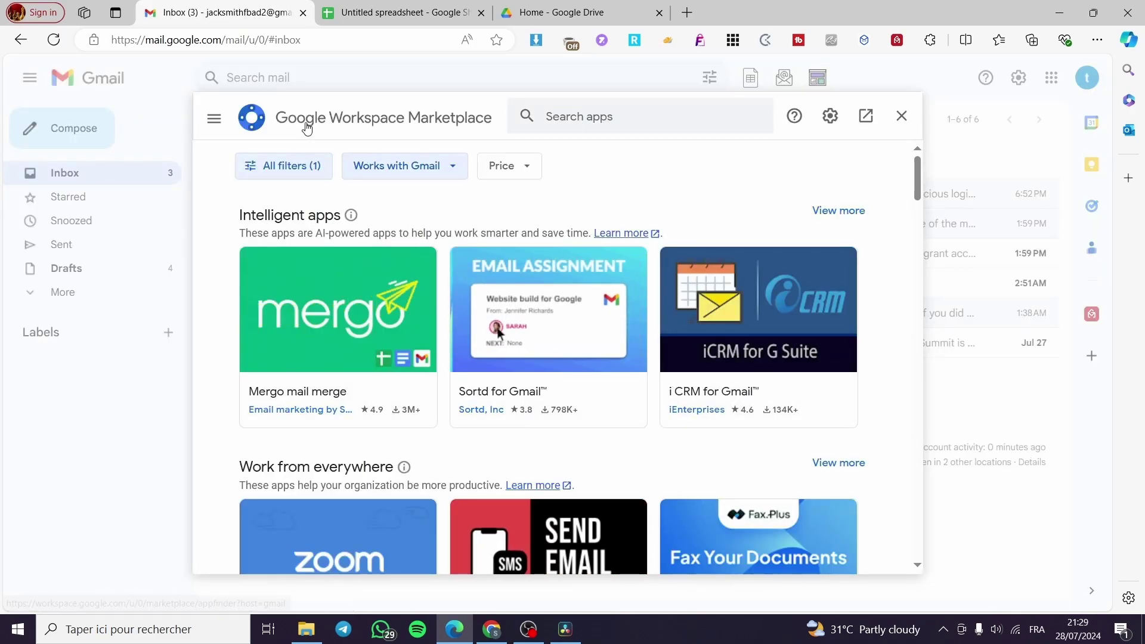
Step: Search the Marketplace for 'gmass', confirm GMass for Gmail™ shows Uninstall, and close the Marketplace
{"action": "left_click", "coordinate": [615, 122]}
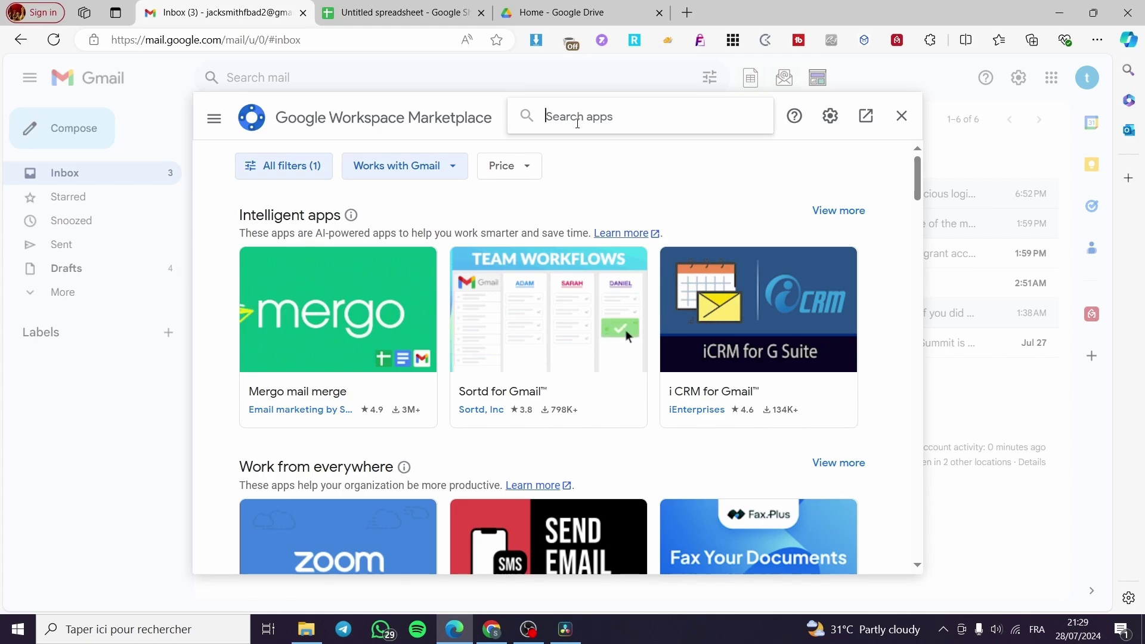
{"action": "type", "text": "gmass"}
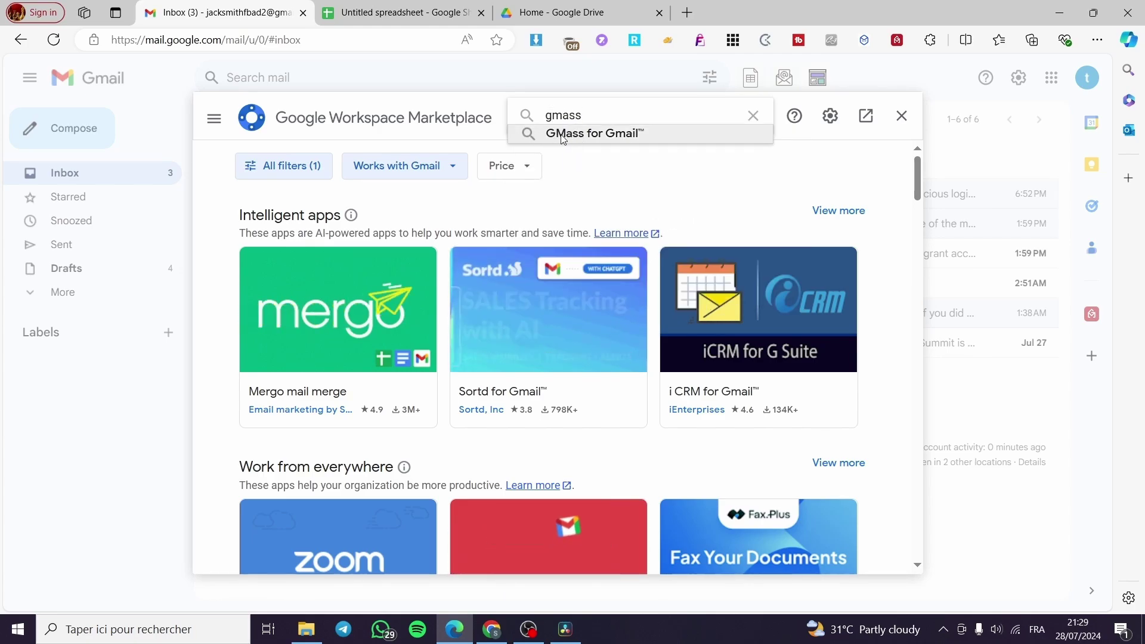
{"action": "left_click", "coordinate": [617, 134]}
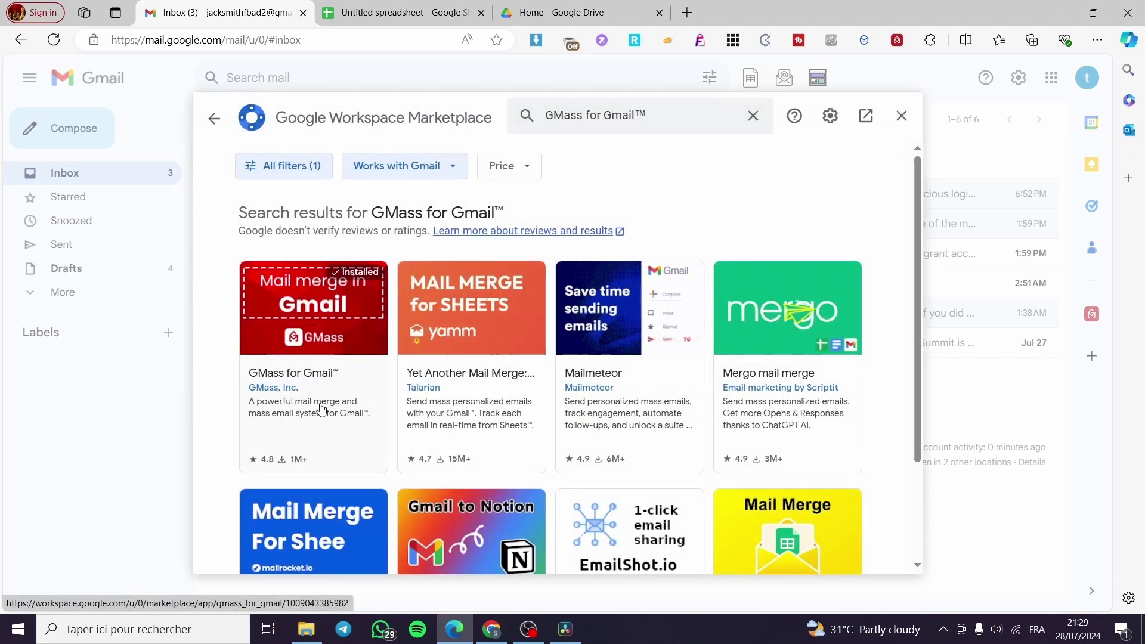
{"action": "left_click", "coordinate": [331, 337]}
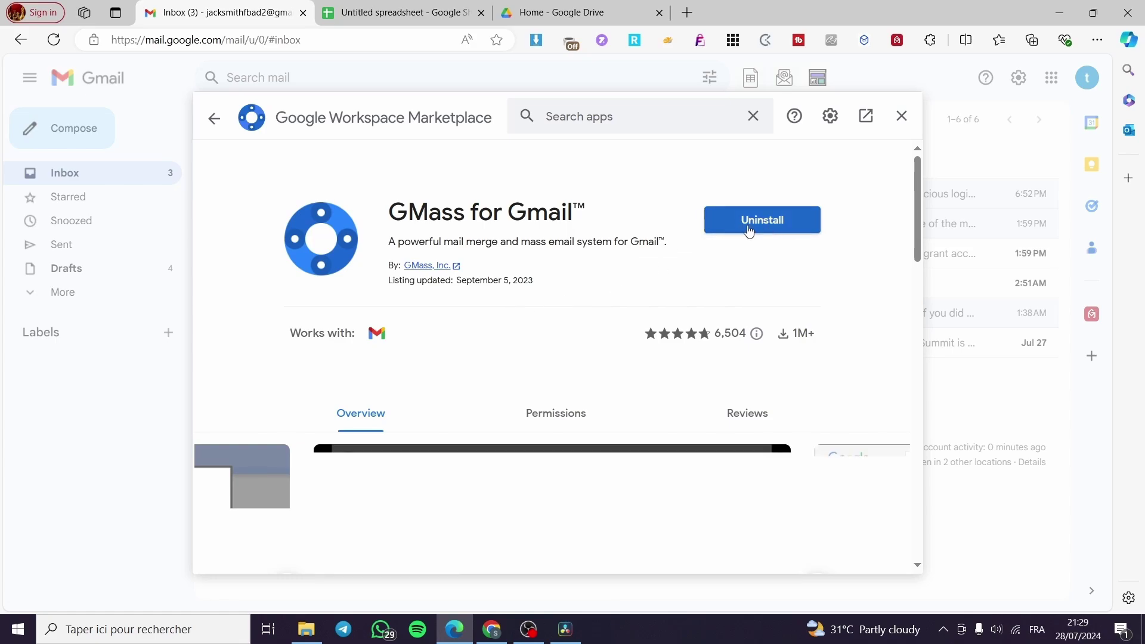
{"action": "left_click", "coordinate": [900, 116]}
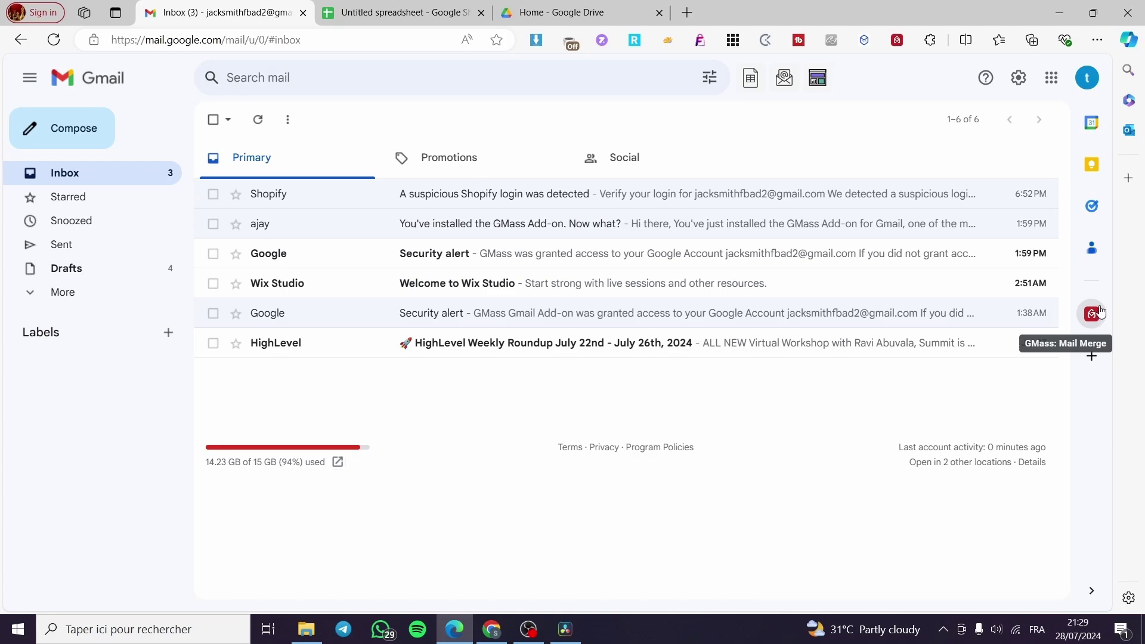
Step: Compose a new message, bring up GMass's add-recipients choices, and switch to the Untitled spreadsheet
{"action": "left_click", "coordinate": [73, 138]}
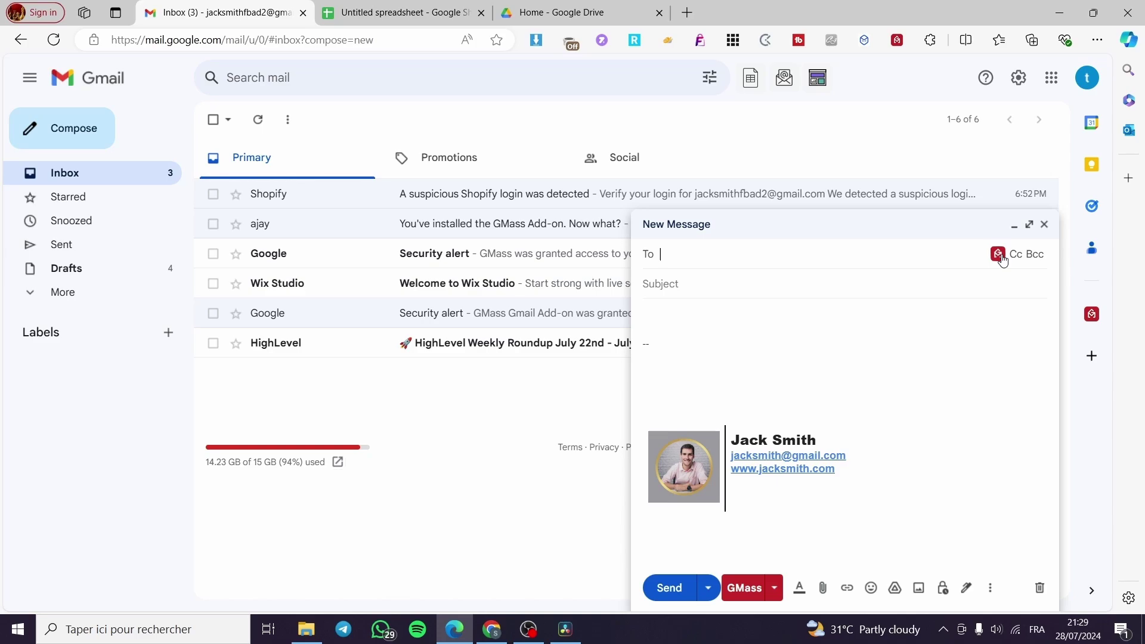
{"action": "left_click", "coordinate": [998, 256]}
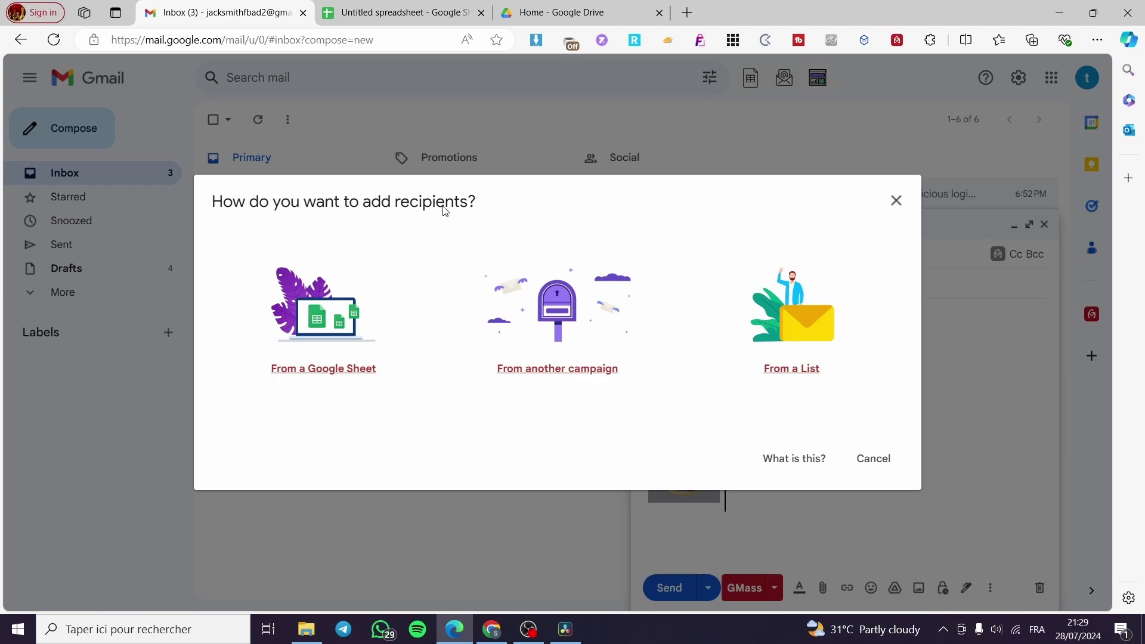
{"action": "left_click", "coordinate": [382, 13]}
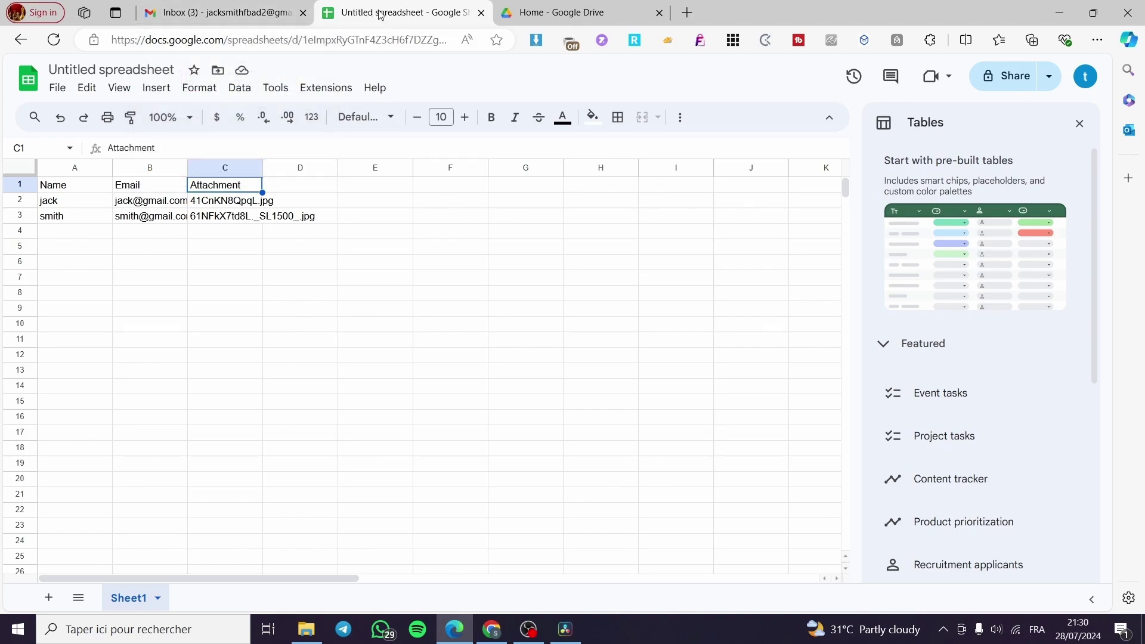
{"action": "left_click", "coordinate": [70, 193]}
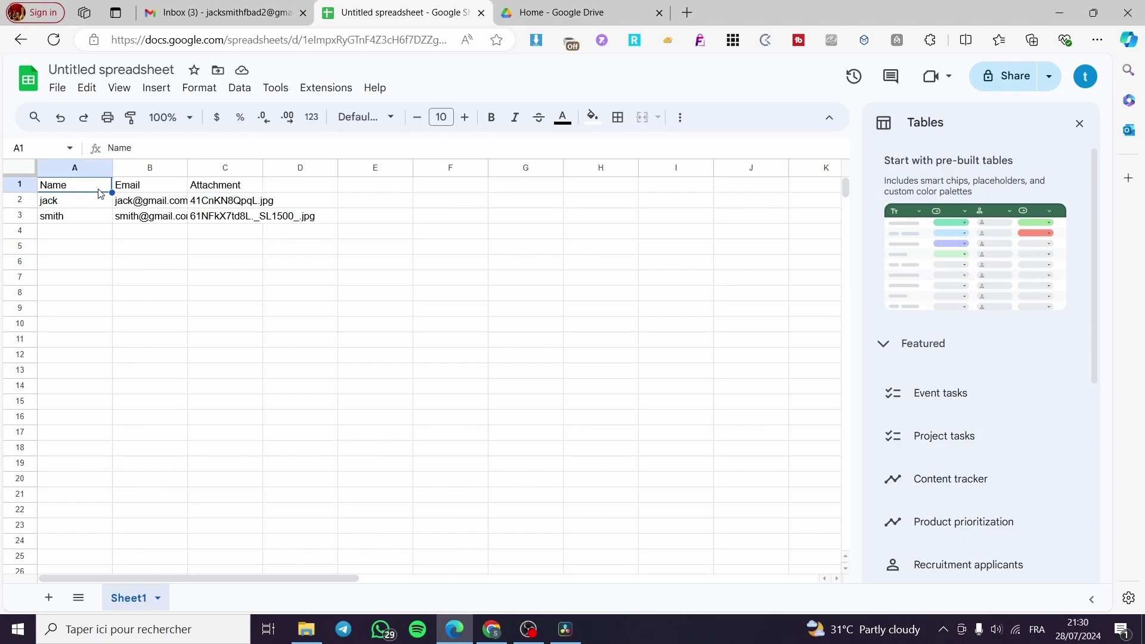
{"action": "left_click", "coordinate": [148, 190]}
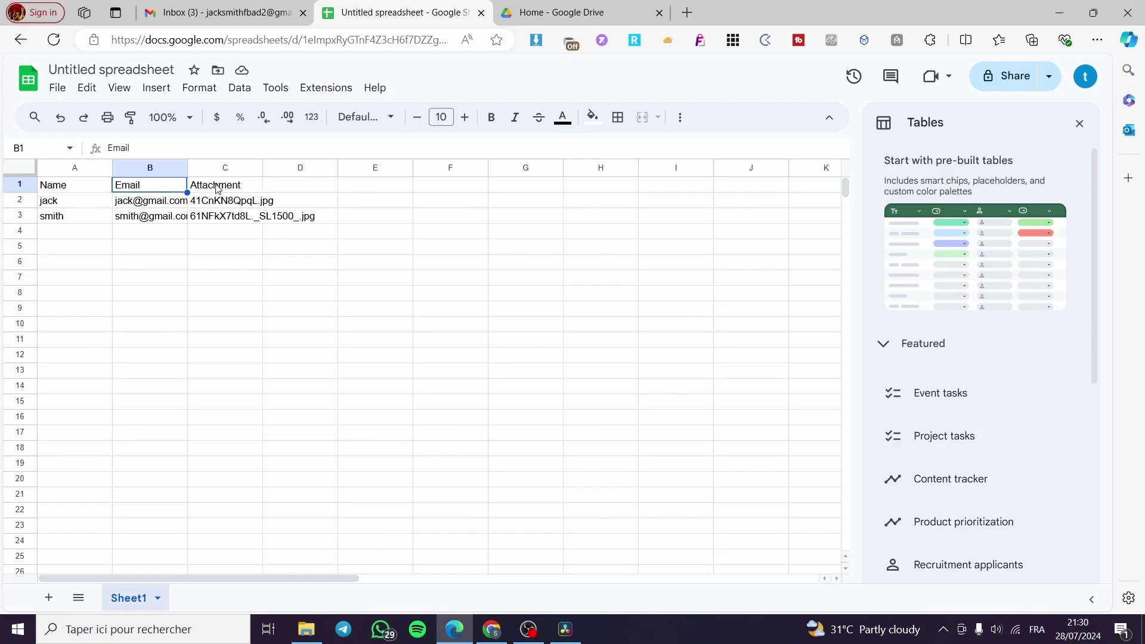
{"action": "left_click", "coordinate": [74, 206]}
{"action": "left_click", "coordinate": [129, 210]}
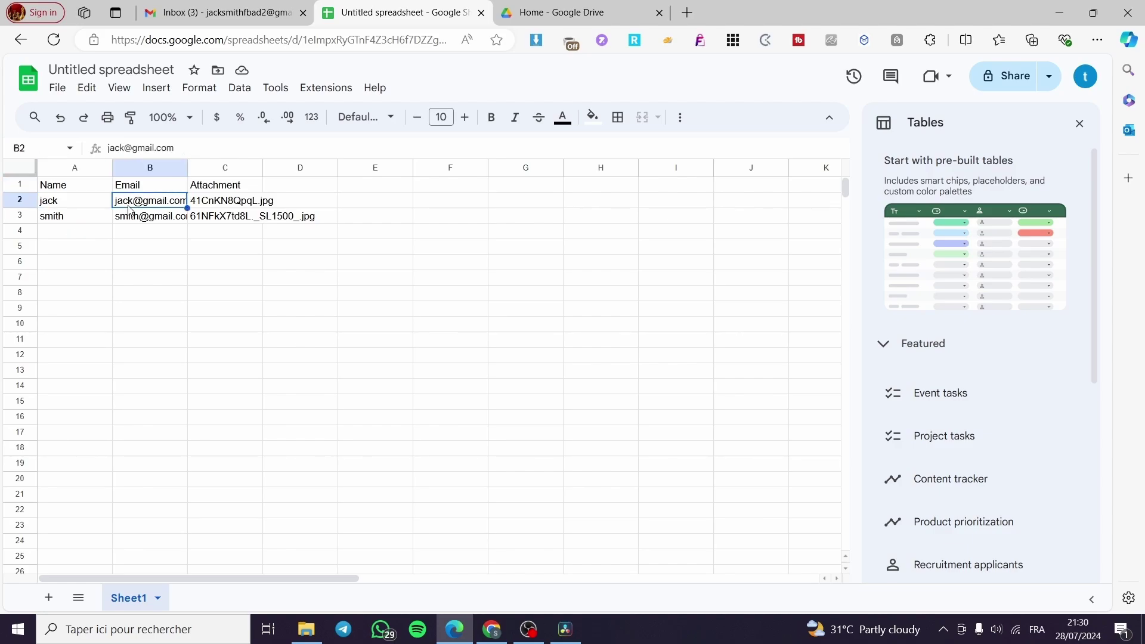
{"action": "left_click", "coordinate": [197, 204]}
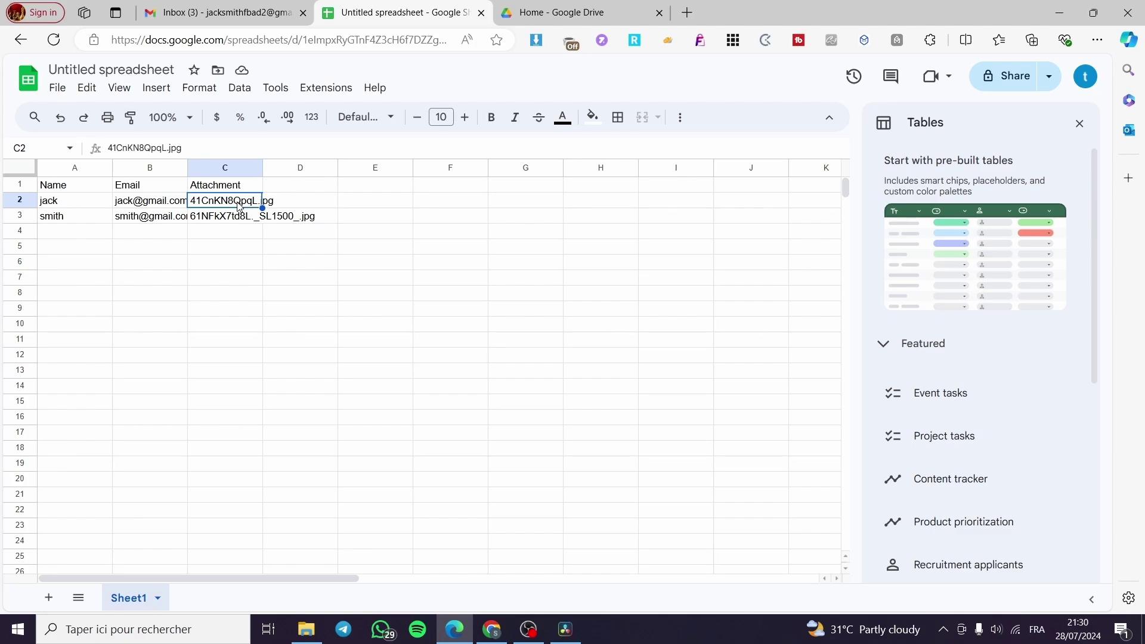
{"action": "left_click", "coordinate": [565, 5]}
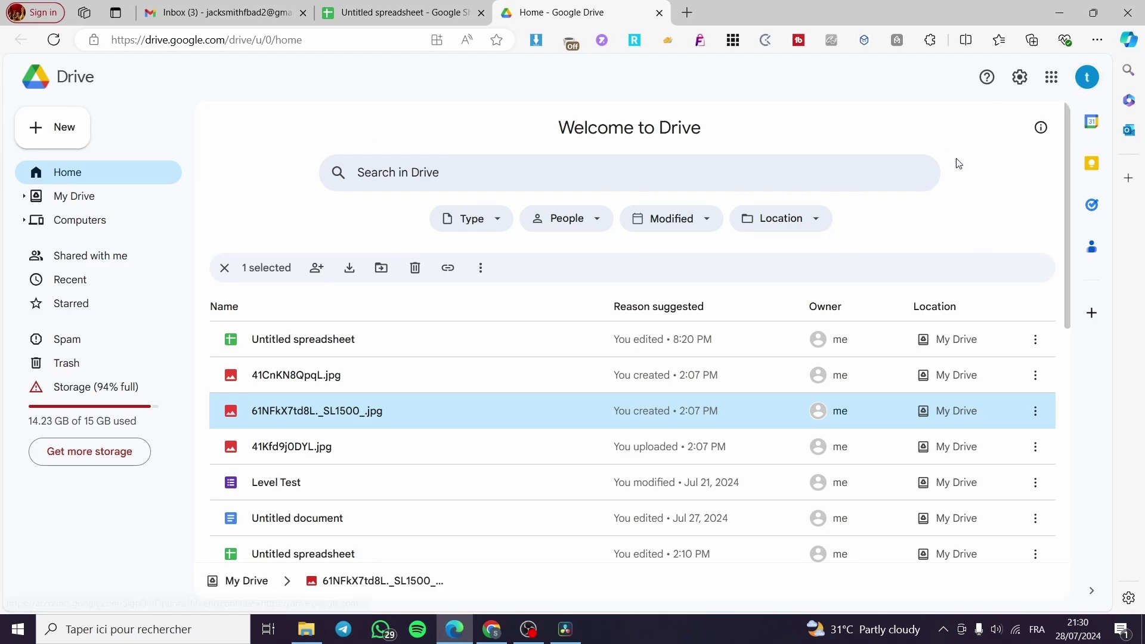
{"action": "left_click", "coordinate": [274, 13]}
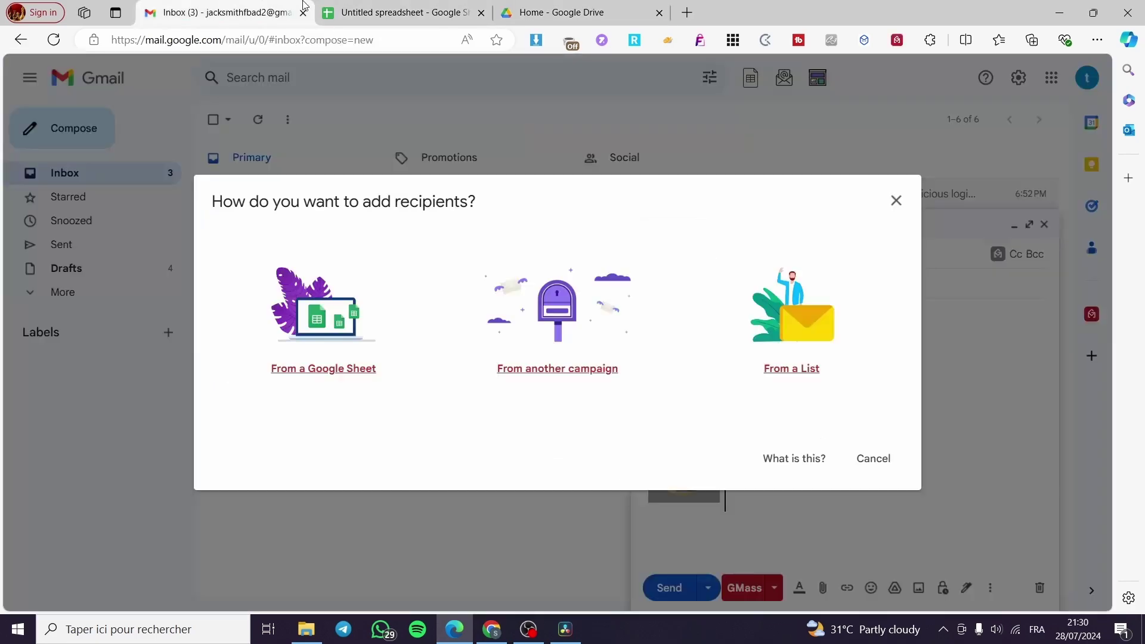
{"action": "left_click", "coordinate": [533, 7]}
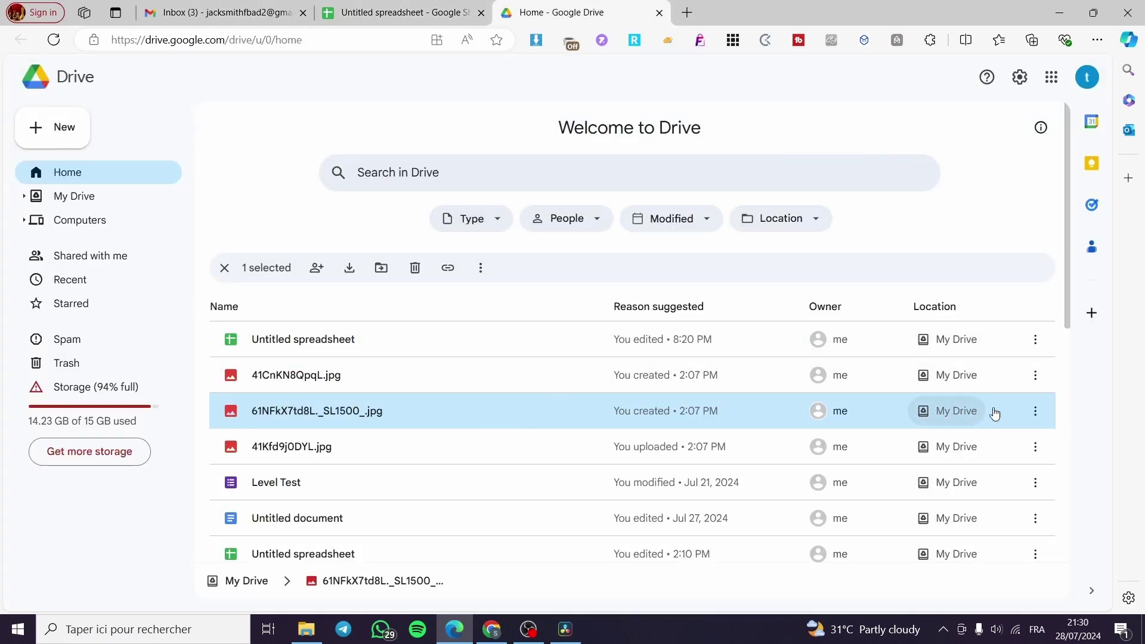
{"action": "left_click_drag", "start_coordinate": [405, 418], "coordinate": [313, 411]}
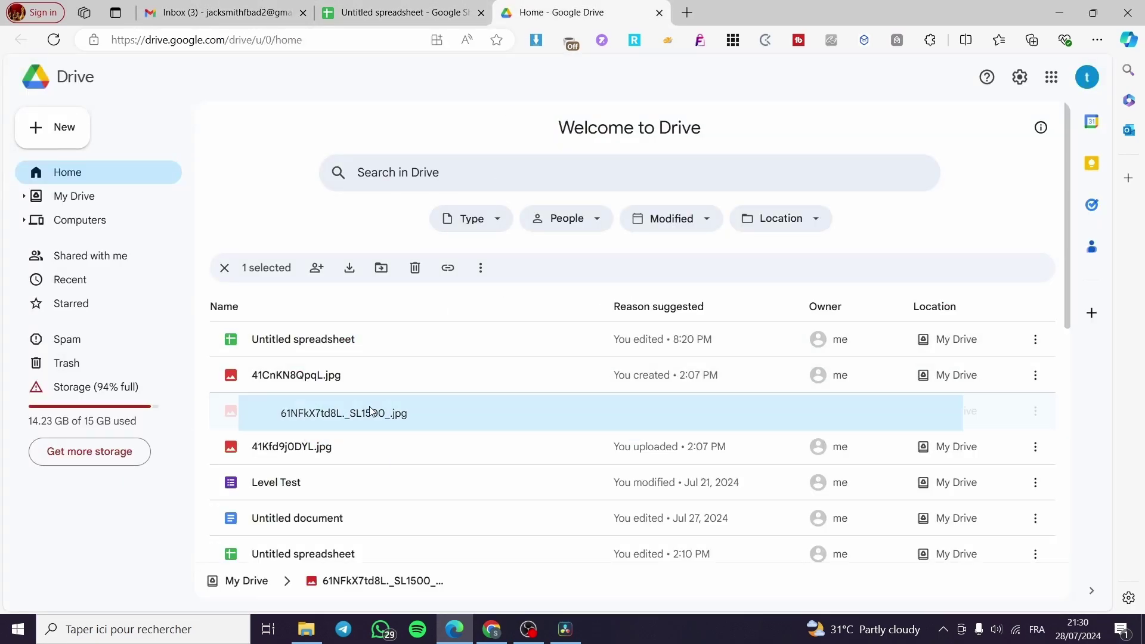
{"action": "left_click", "coordinate": [272, 9]}
{"action": "left_click", "coordinate": [413, 9]}
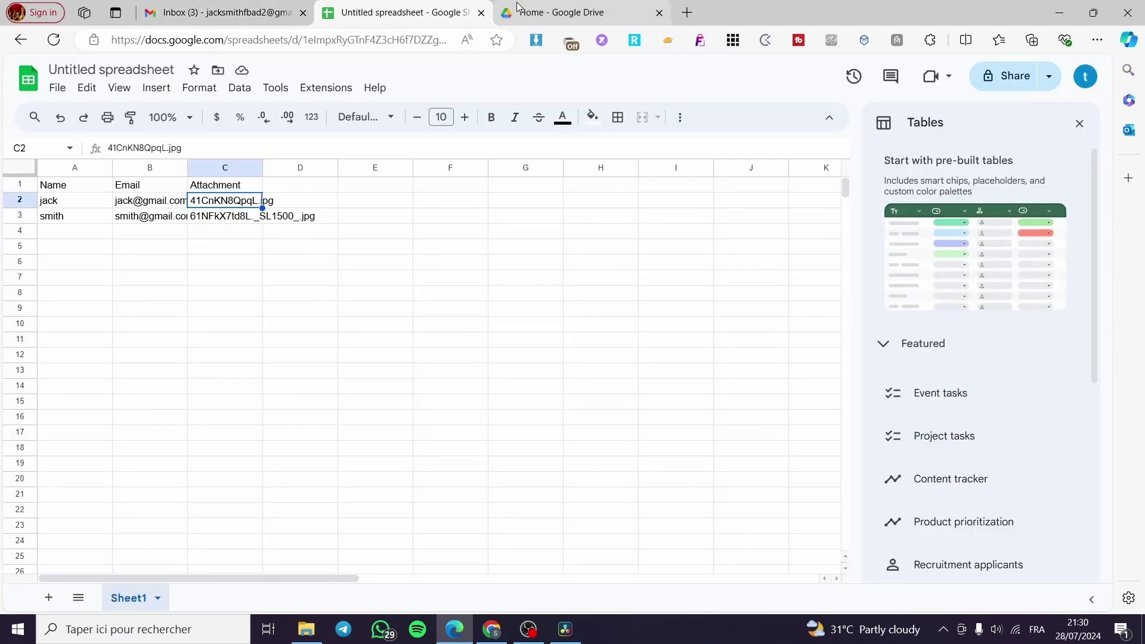
{"action": "left_click", "coordinate": [209, 6]}
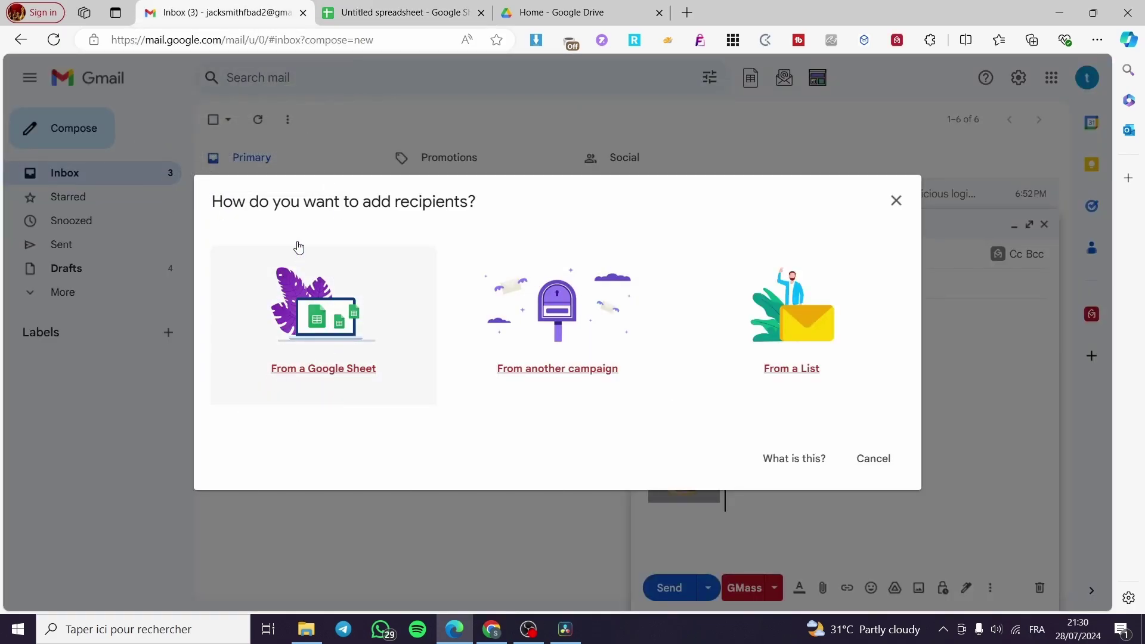
{"action": "left_click", "coordinate": [385, 14]}
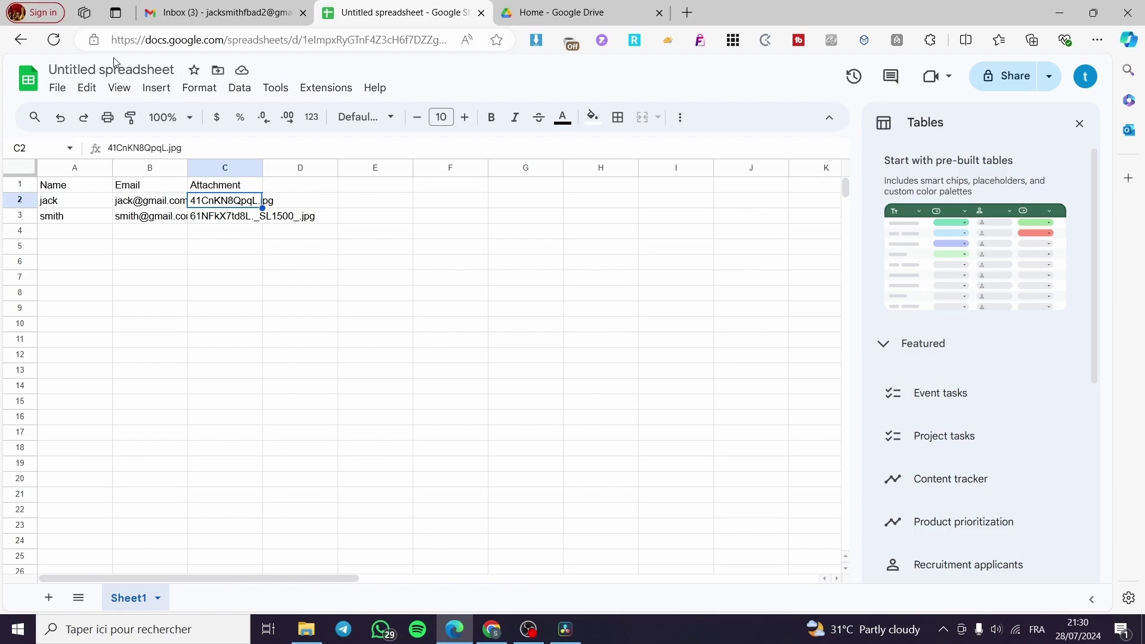
Step: Retitle the Untitled spreadsheet 'sample' and go back to the GMass recipients dialog
{"action": "left_click", "coordinate": [175, 70]}
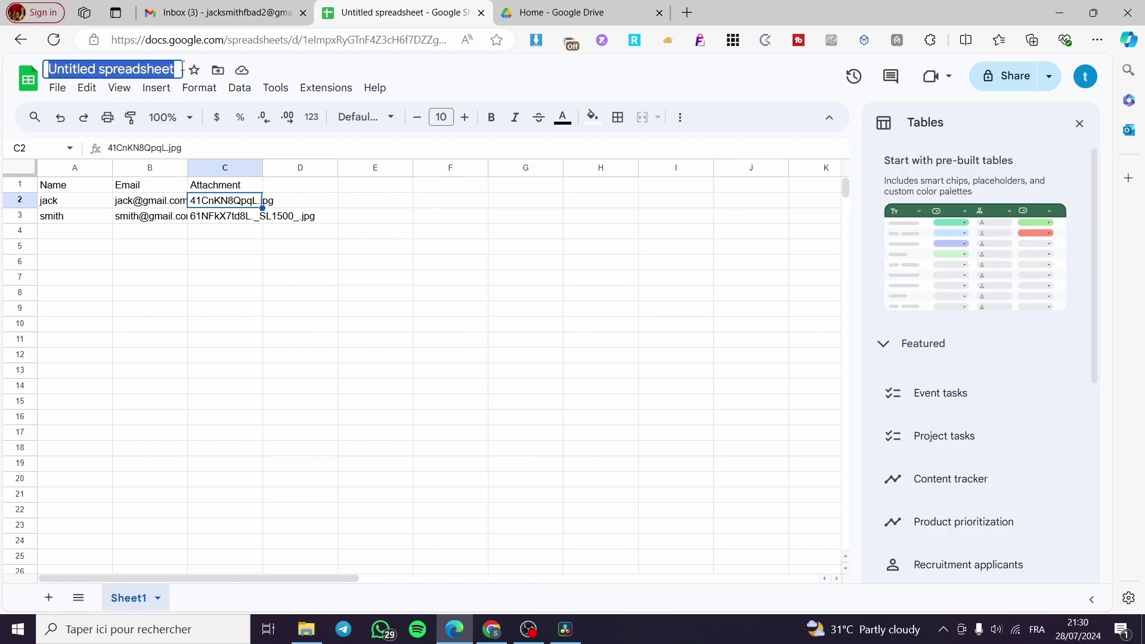
{"action": "type", "text": "sample"}
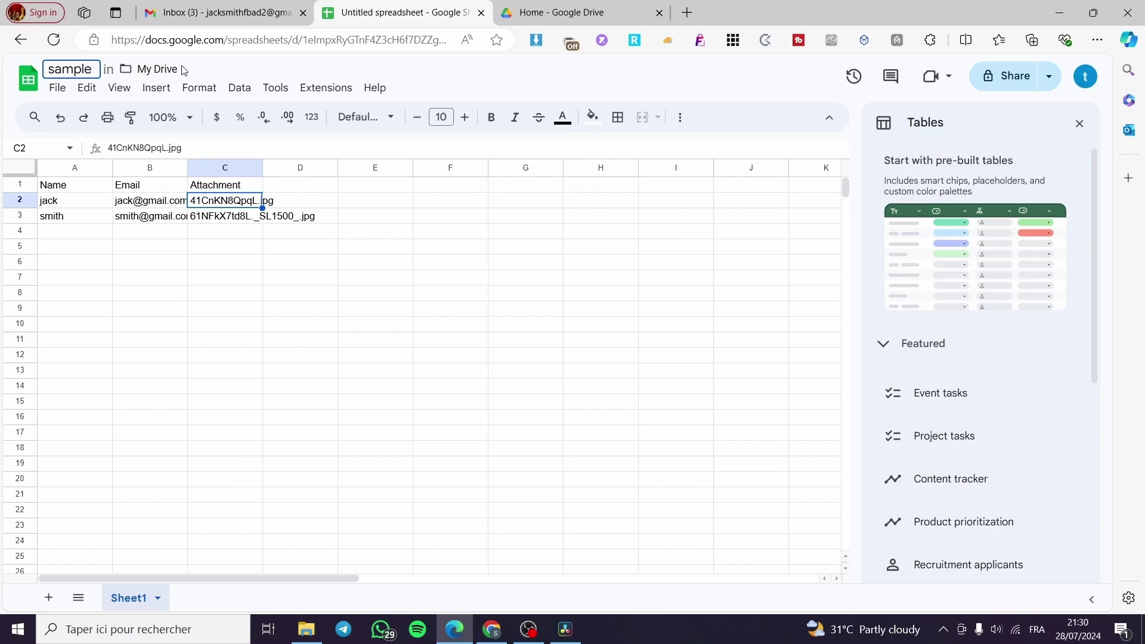
{"action": "key", "text": "Return"}
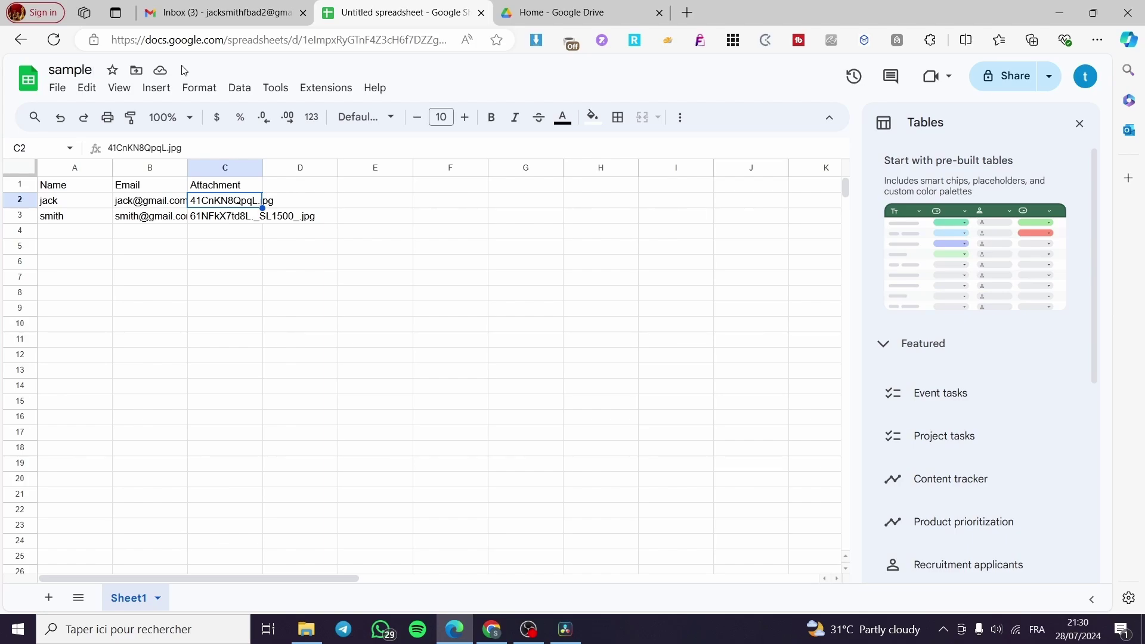
{"action": "left_click", "coordinate": [210, 7]}
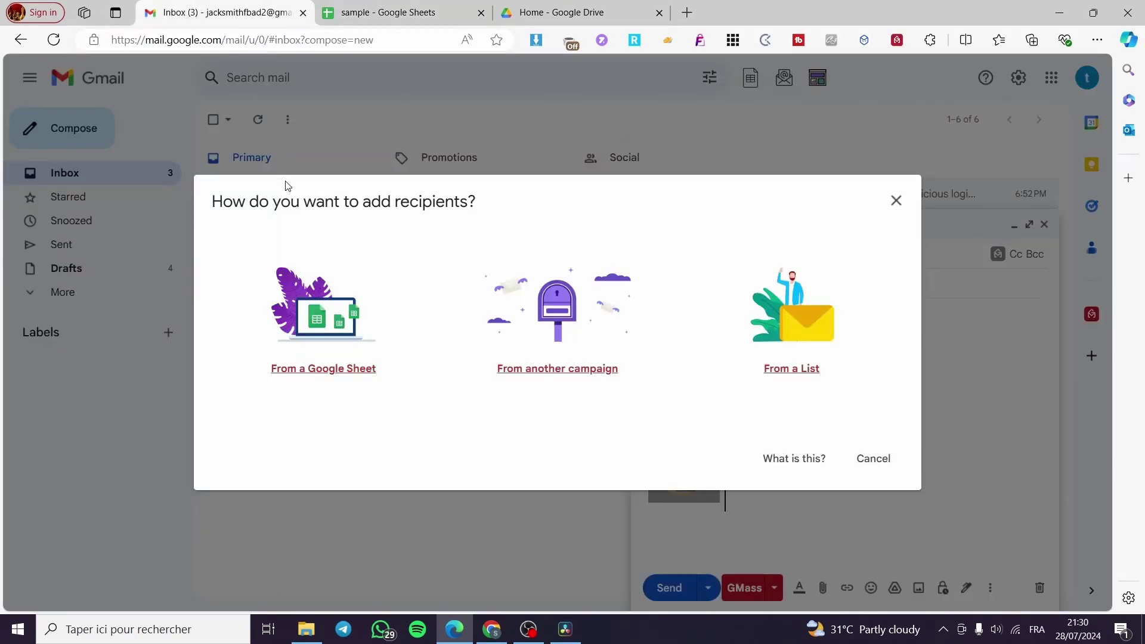
Step: Connect the draft to the 'sample' Google Sheet as its GMass recipient source
{"action": "left_click", "coordinate": [300, 378]}
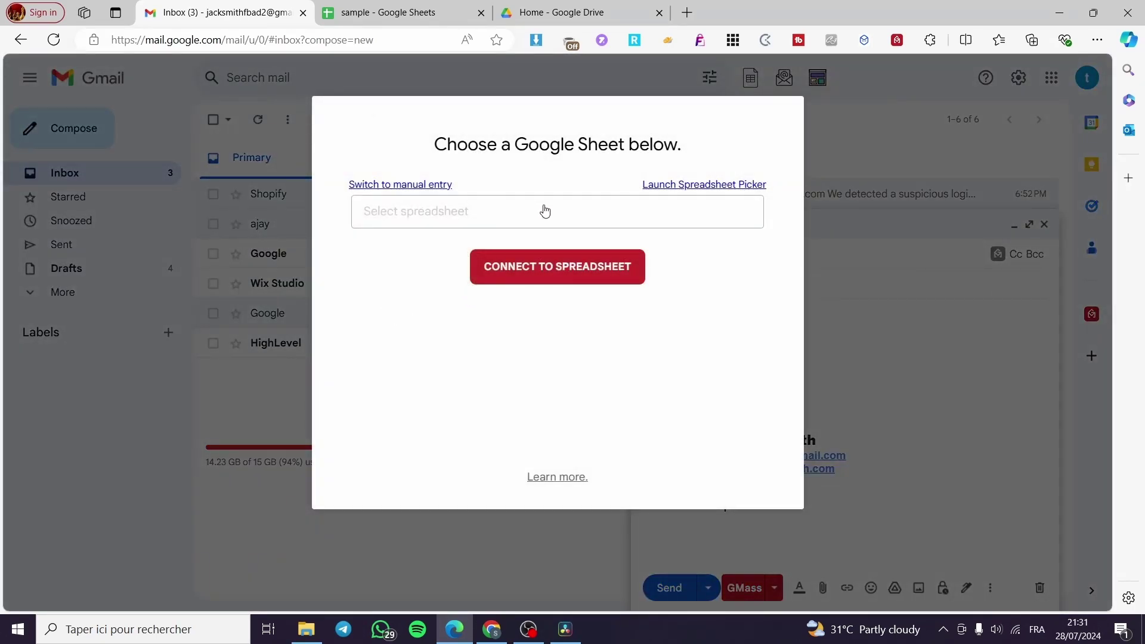
{"action": "left_click", "coordinate": [616, 212]}
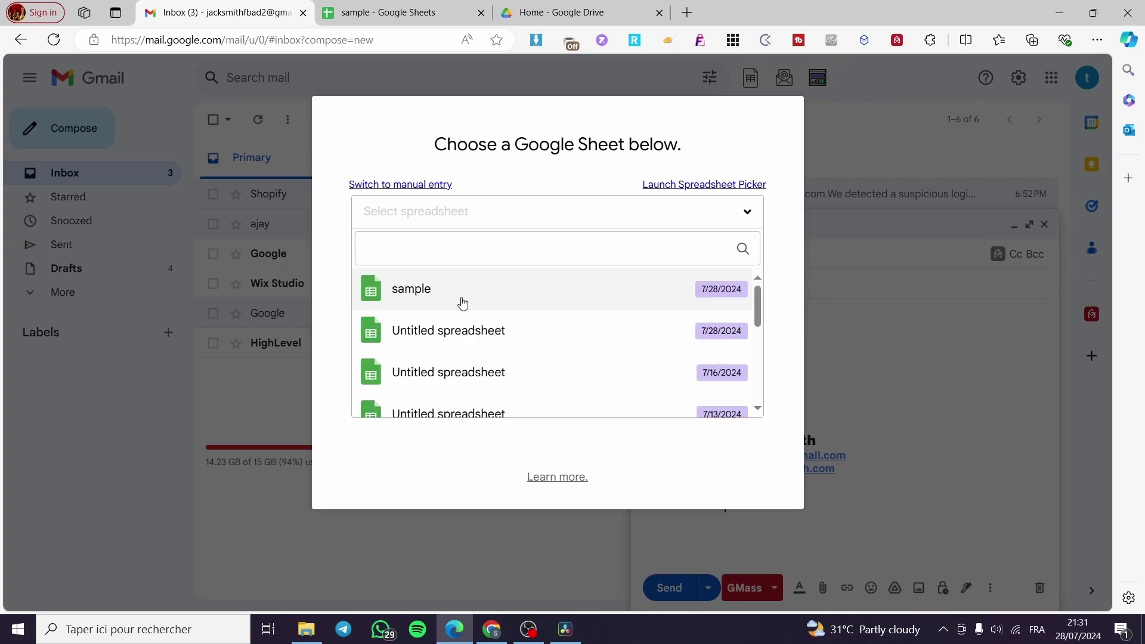
{"action": "left_click", "coordinate": [561, 295]}
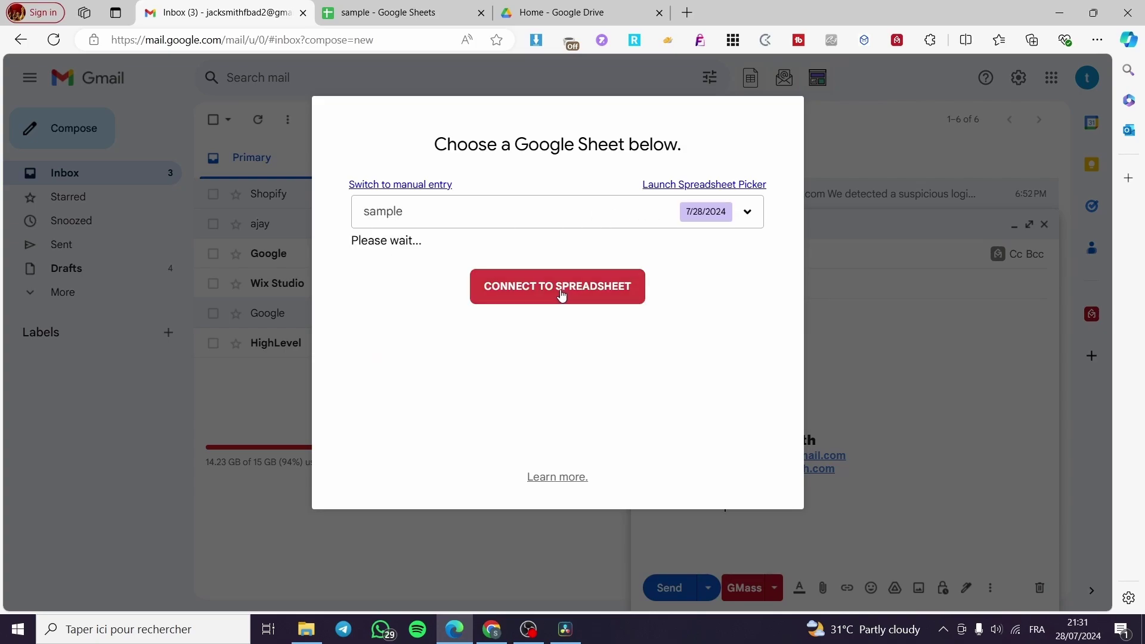
{"action": "left_click", "coordinate": [513, 333]}
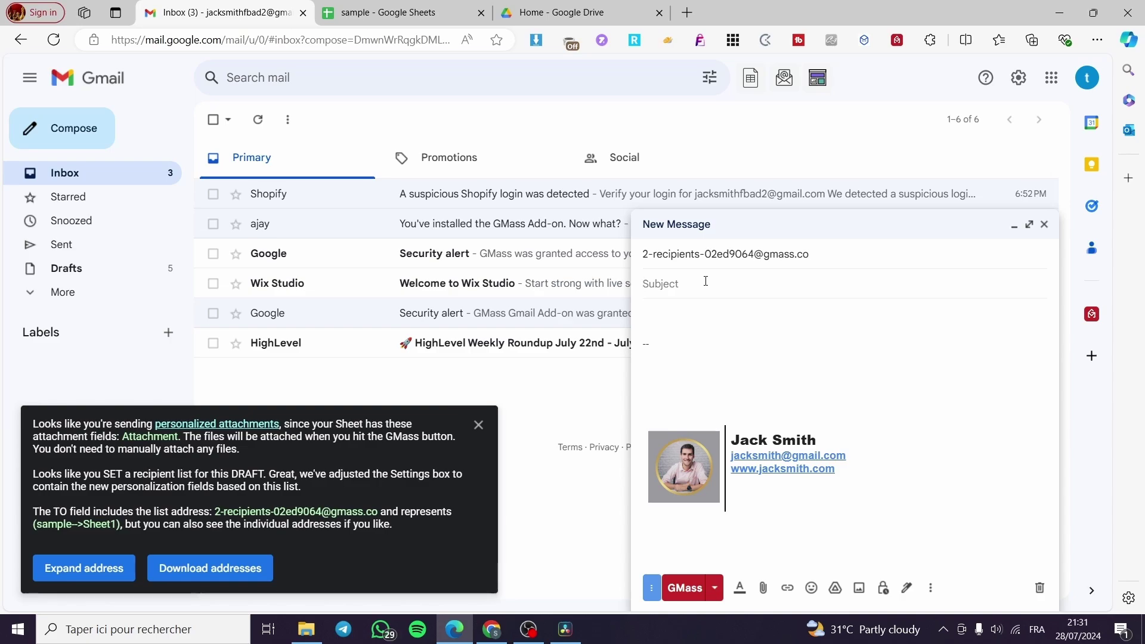
Step: Enter 'Important files' as the draft's subject, fixing a typo along the way
{"action": "type", "text": "Important files"}
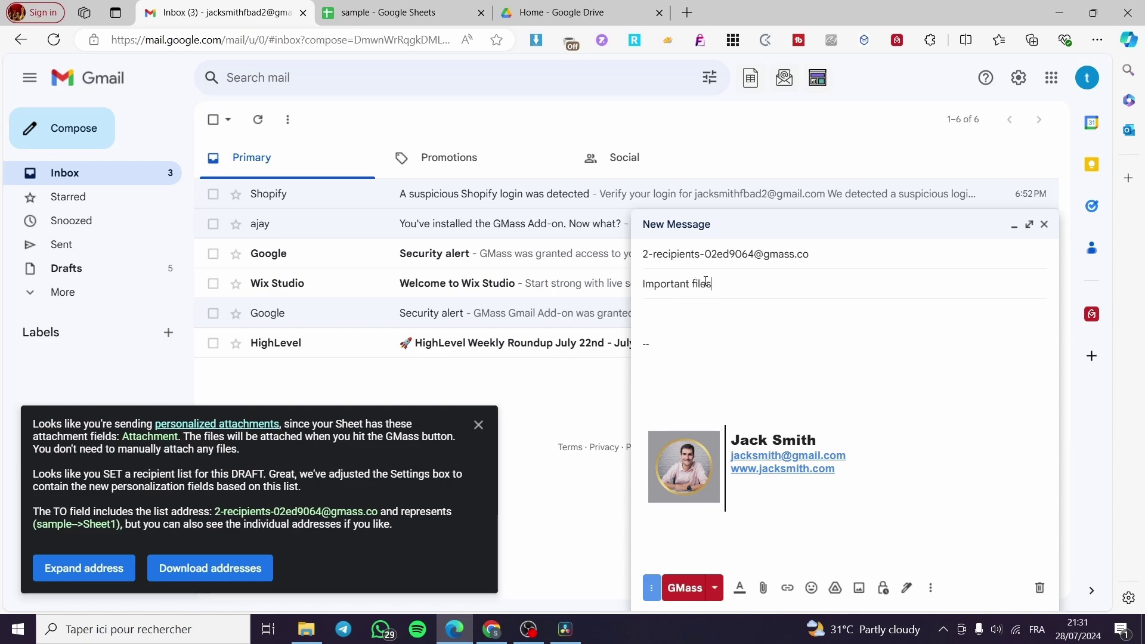